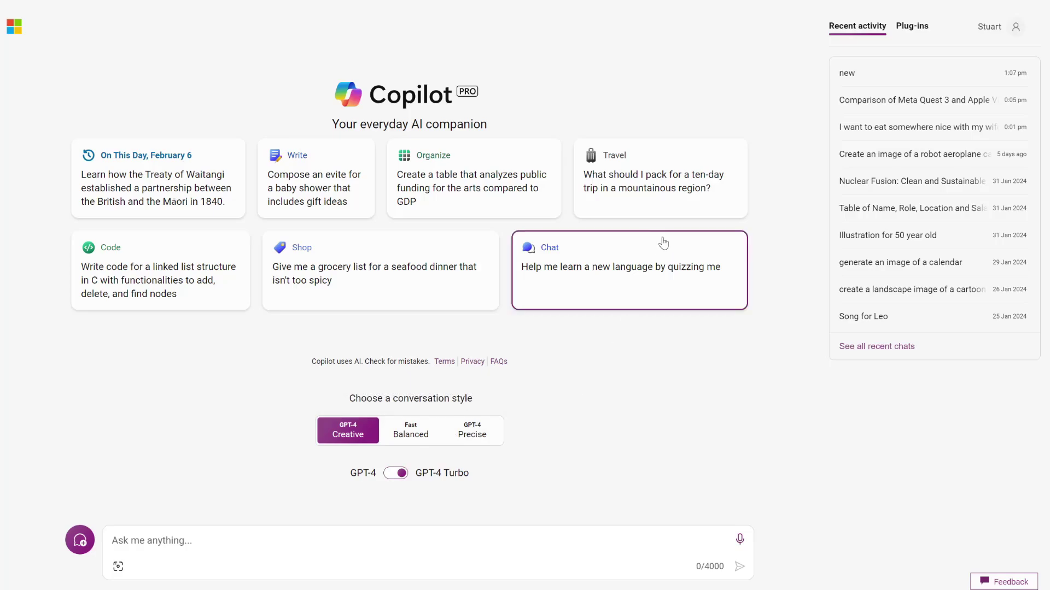
Ask for a ten-day mountain trip packing list via the Travel card, then start a new topic
{"action": "left_click", "coordinate": [646, 189]}
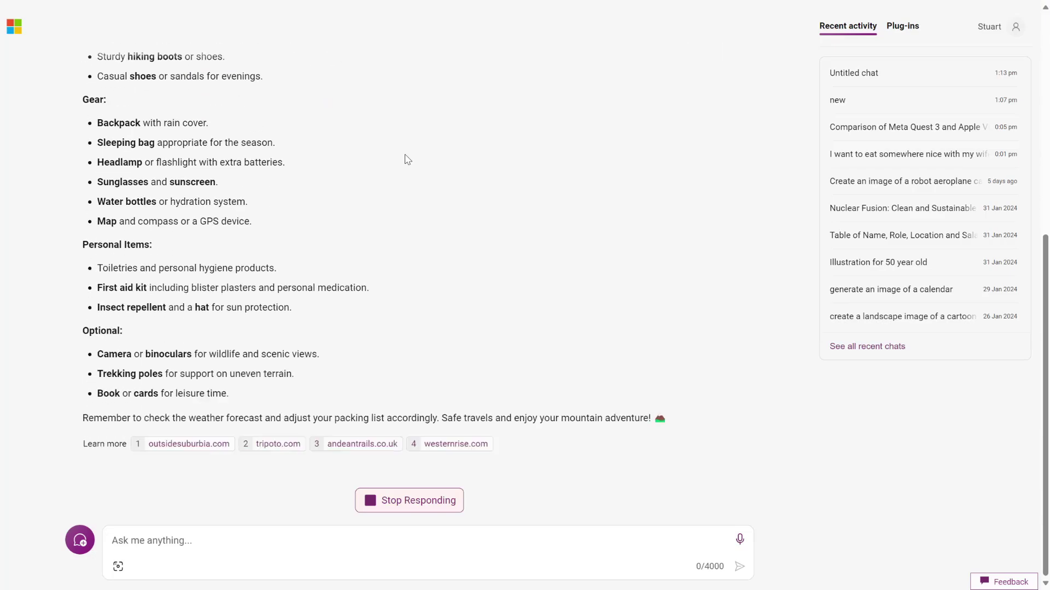
{"action": "scroll", "coordinate": [429, 251], "scroll_direction": "up", "scroll_amount": 7}
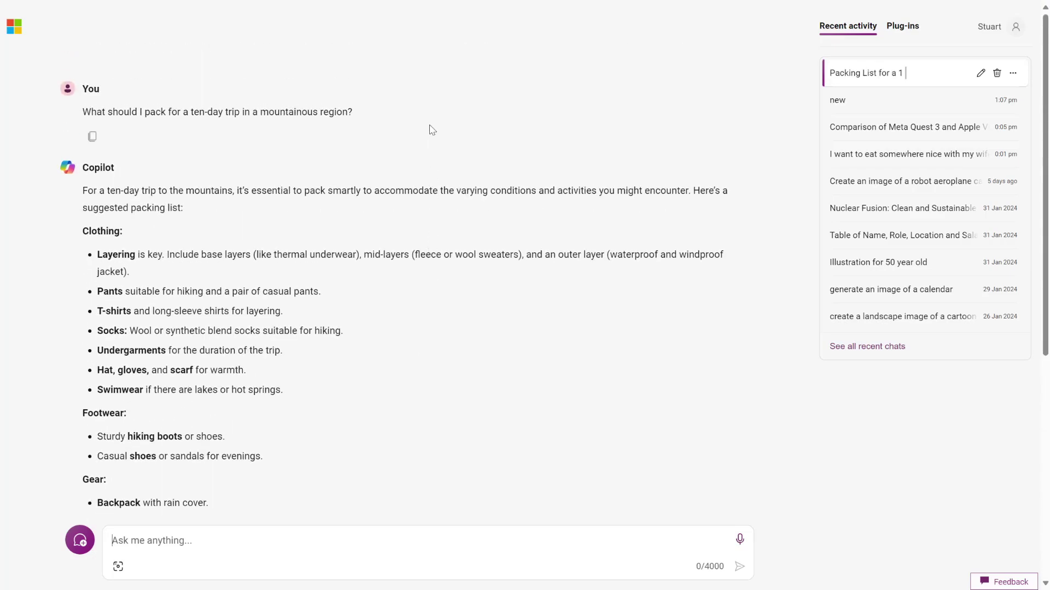
{"action": "scroll", "coordinate": [424, 312], "scroll_direction": "down", "scroll_amount": 5}
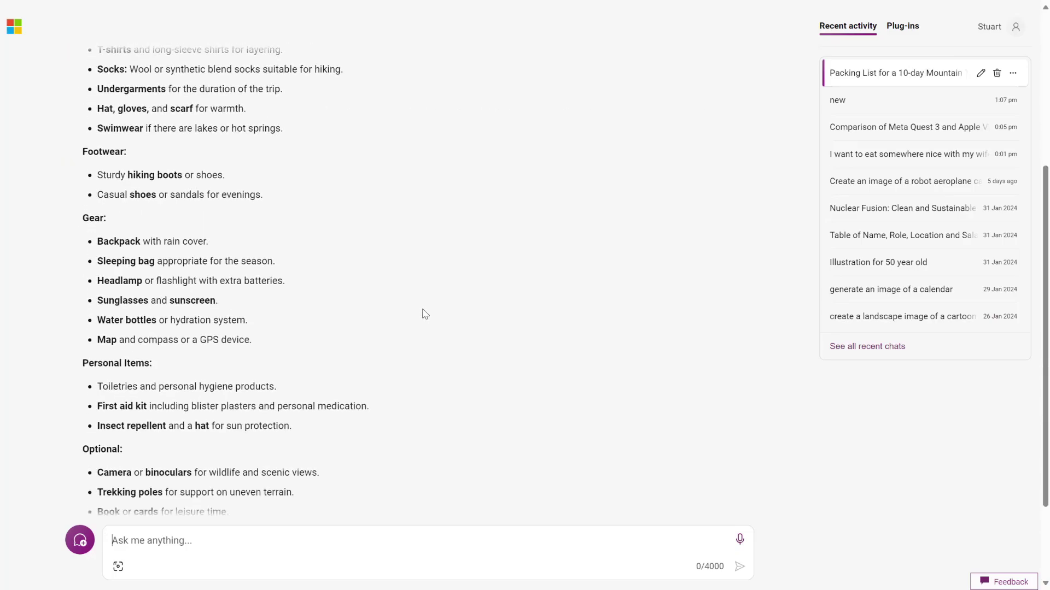
{"action": "scroll", "coordinate": [422, 317], "scroll_direction": "down", "scroll_amount": 2}
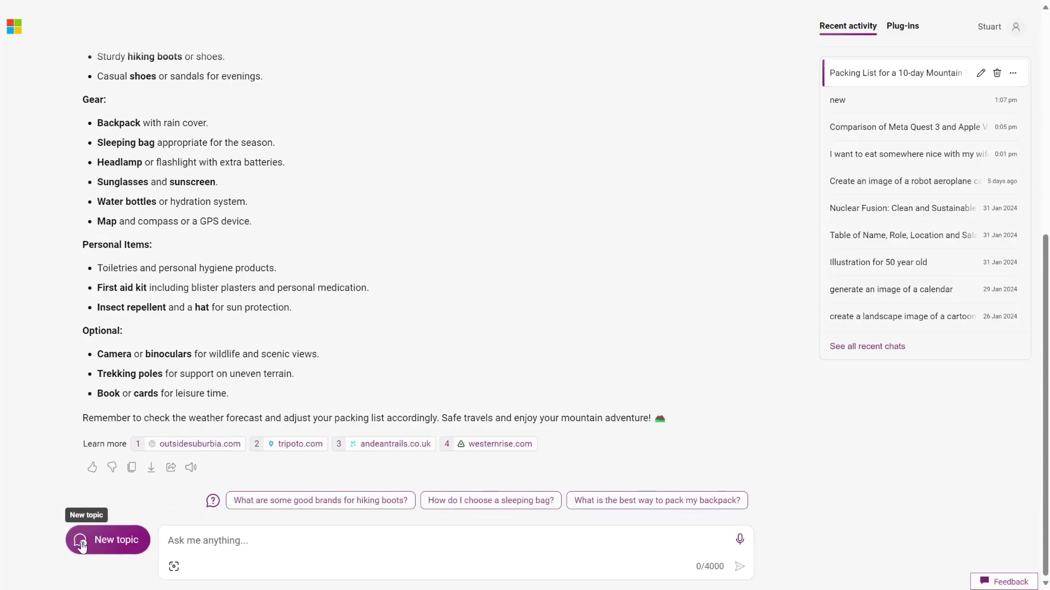
{"action": "left_click", "coordinate": [98, 540]}
{"action": "double_click", "coordinate": [231, 405]}
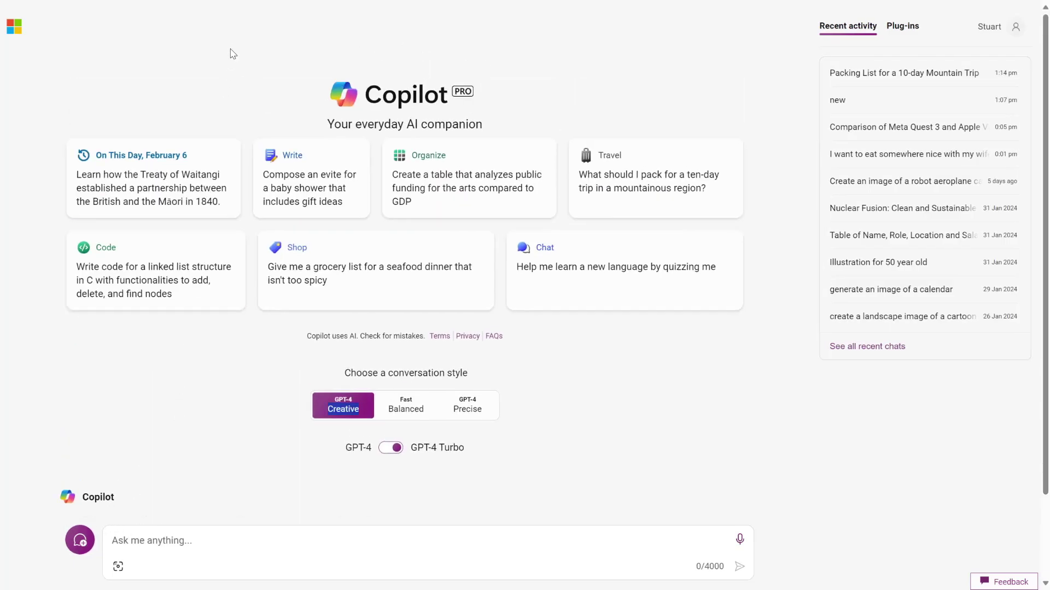
View the Reddit post 'Might be worth to try Balanced again...' and its Meta stock screenshots
{"action": "mouse_move", "coordinate": [244, 5]}
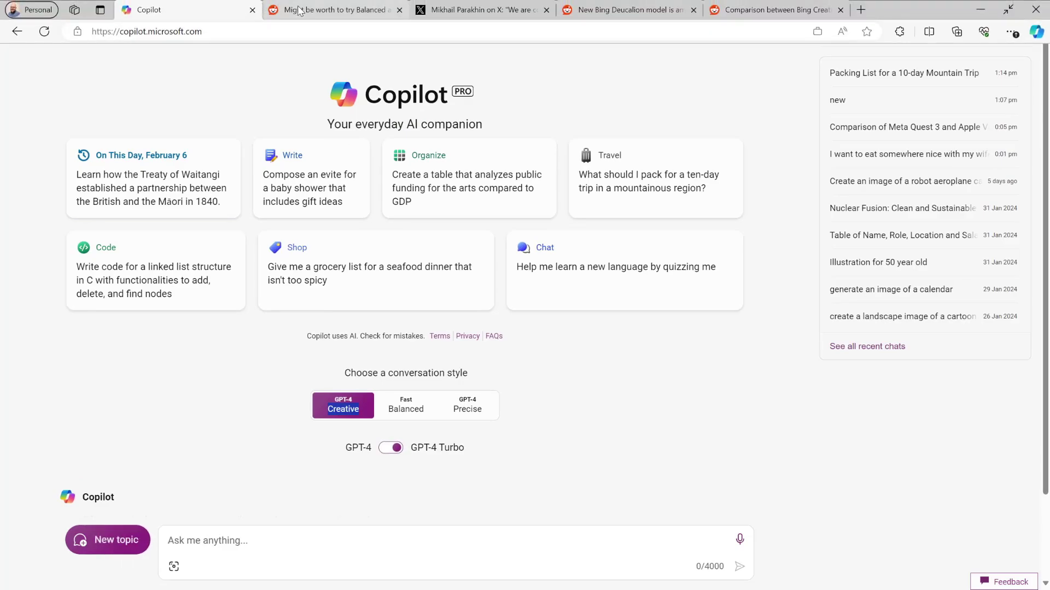
{"action": "left_click", "coordinate": [299, 10]}
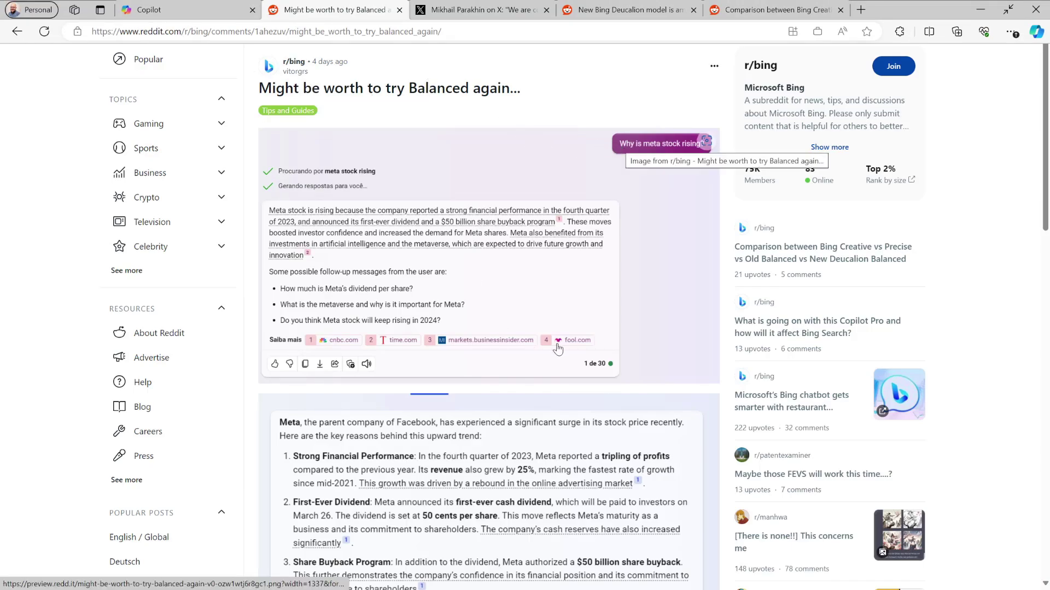
{"action": "scroll", "coordinate": [468, 289], "scroll_direction": "down", "scroll_amount": 5}
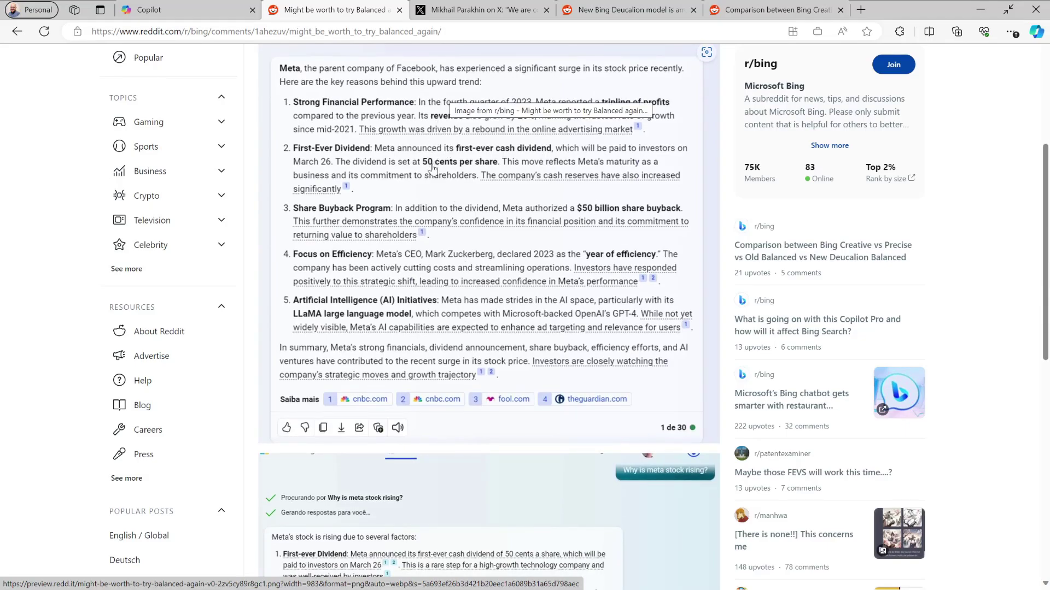
{"action": "scroll", "coordinate": [432, 169], "scroll_direction": "down", "scroll_amount": 7}
{"action": "key", "text": "F11"}
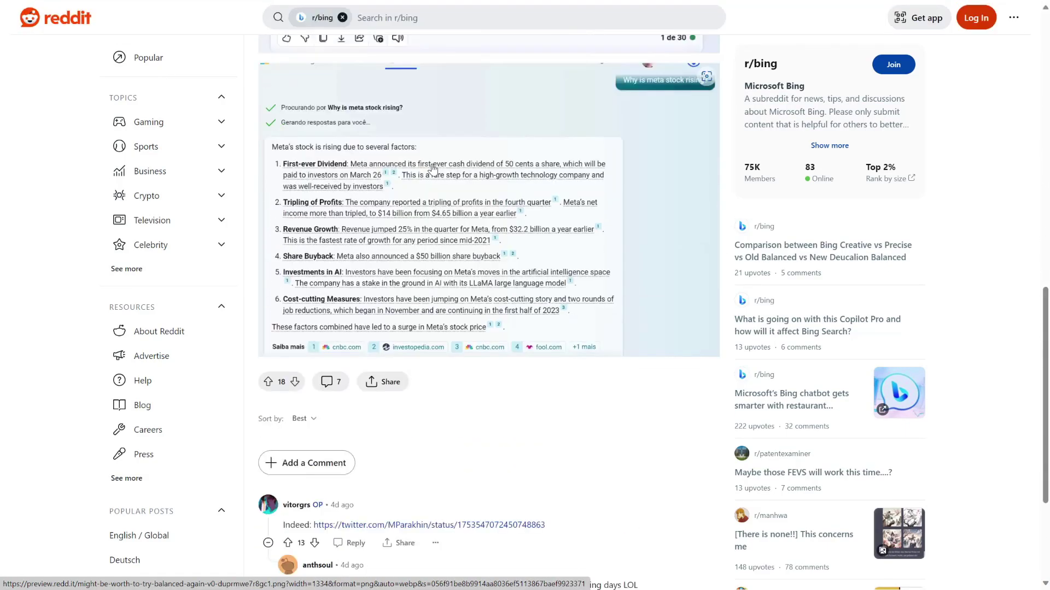
{"action": "scroll", "coordinate": [432, 169], "scroll_direction": "up", "scroll_amount": 6}
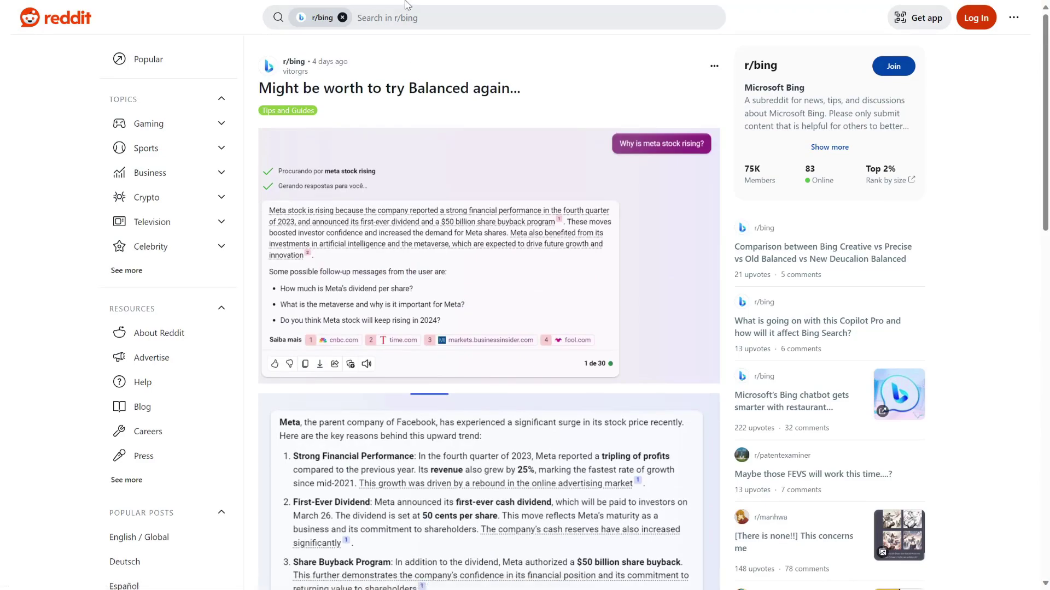
Read the X post announcing Copilot's new base model 'Deucalion', highlighting the model name
{"action": "mouse_move", "coordinate": [405, 3]}
{"action": "left_click", "coordinate": [470, 11]}
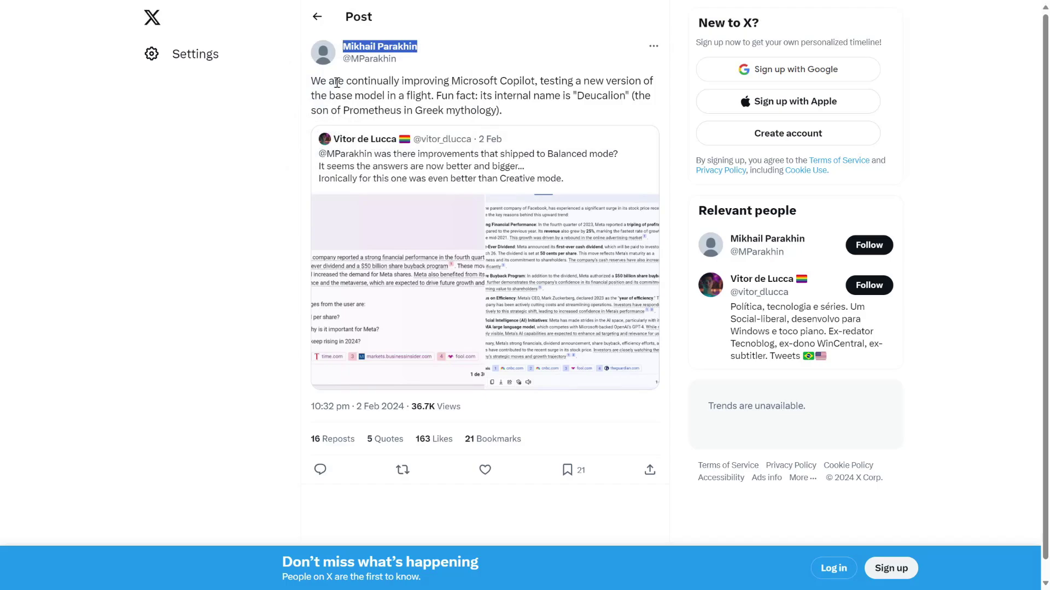
{"action": "double_click", "coordinate": [580, 93]}
{"action": "left_click", "coordinate": [575, 113]}
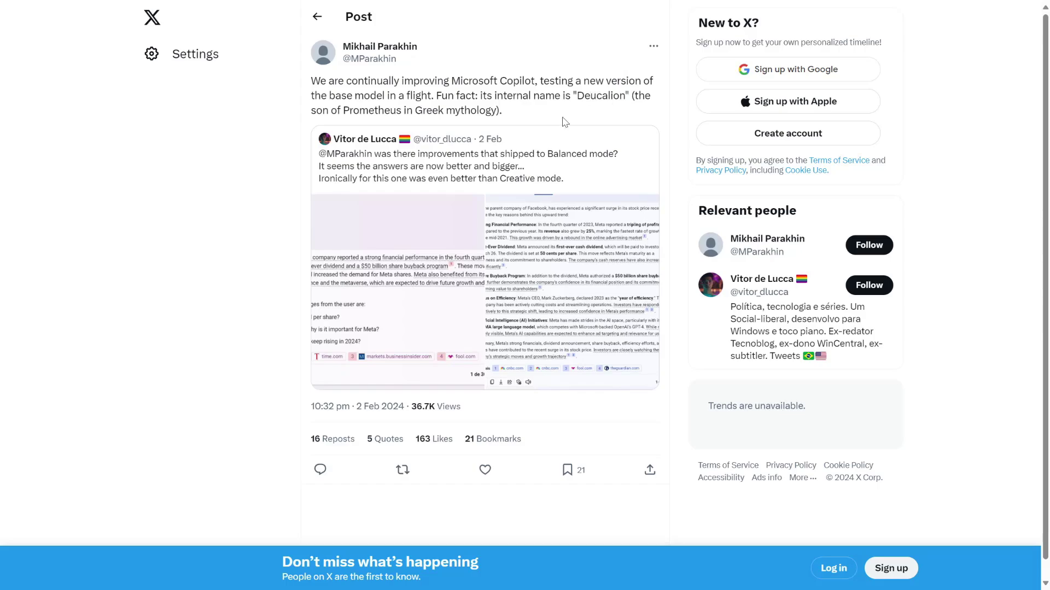
{"action": "mouse_move", "coordinate": [501, 3]}
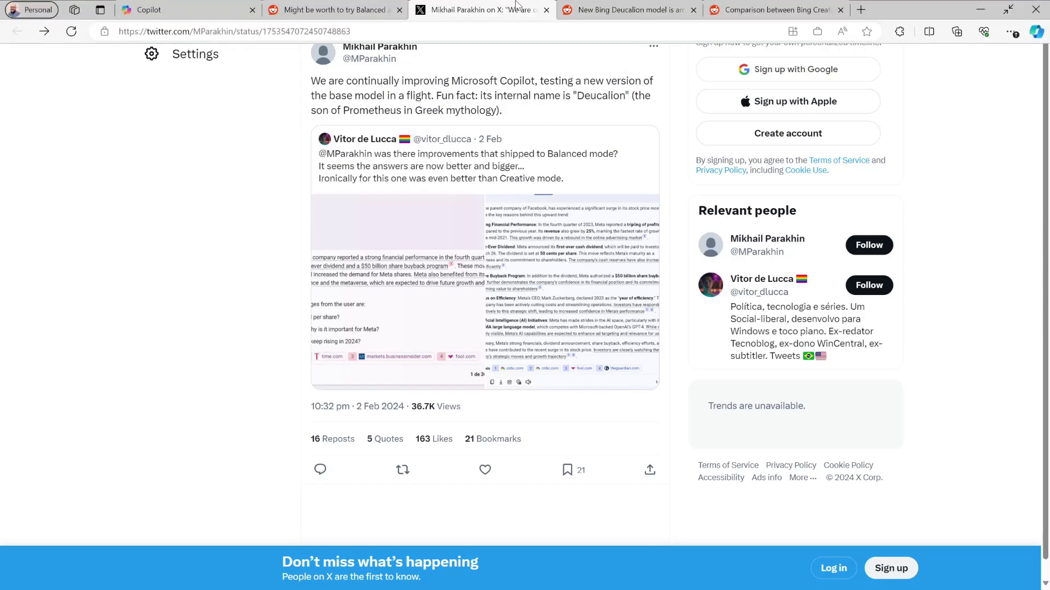
{"action": "left_click", "coordinate": [608, 9]}
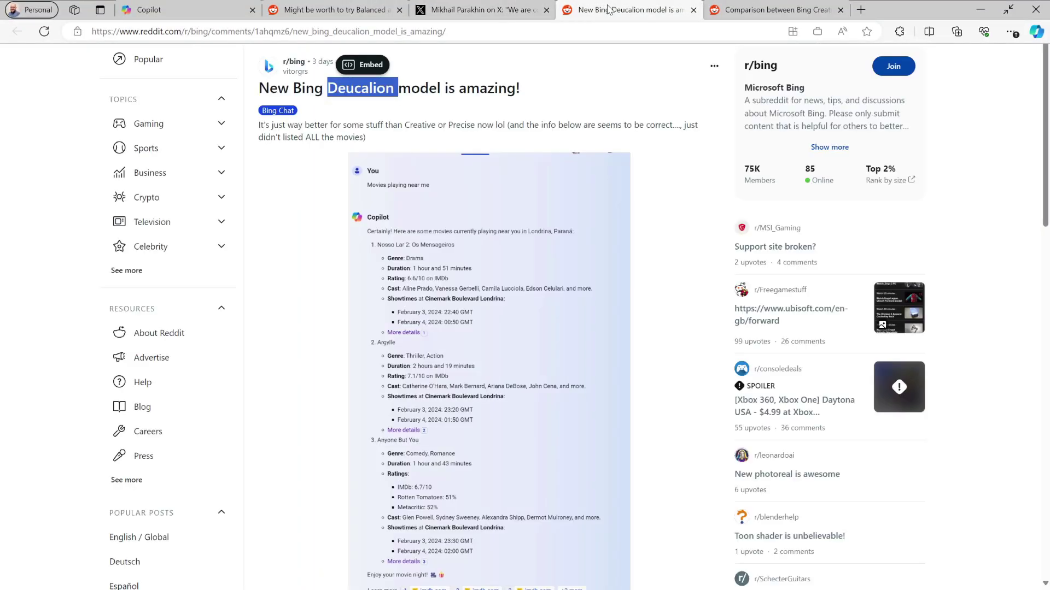
Browse the Reddit posts on the Deucalion model and the Creative/Precise/Balanced comparison
{"action": "left_click", "coordinate": [402, 109]}
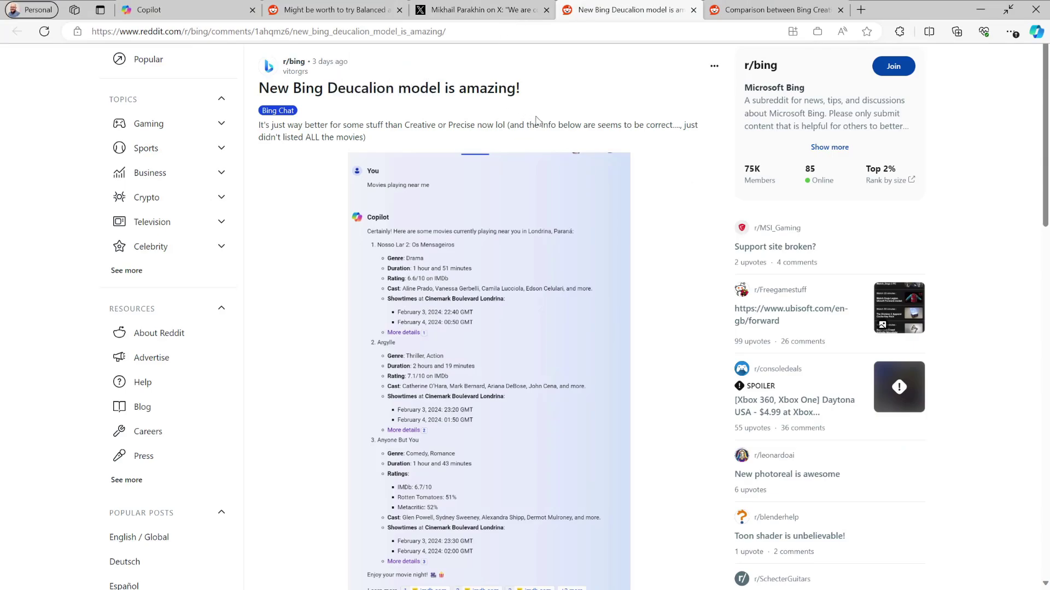
{"action": "scroll", "coordinate": [555, 131], "scroll_direction": "down", "scroll_amount": 2}
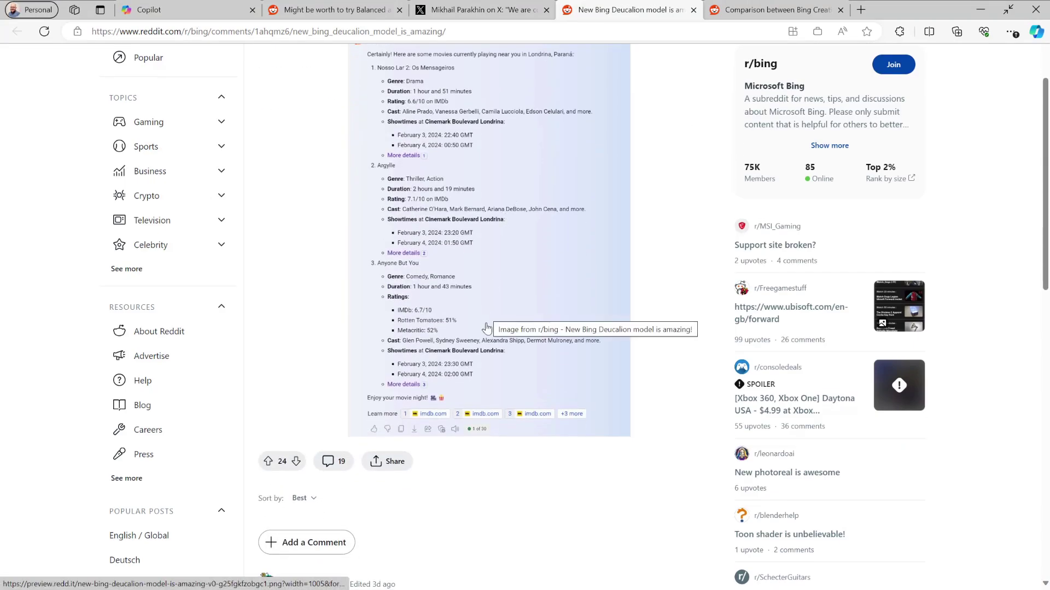
{"action": "scroll", "coordinate": [486, 328], "scroll_direction": "up", "scroll_amount": 3}
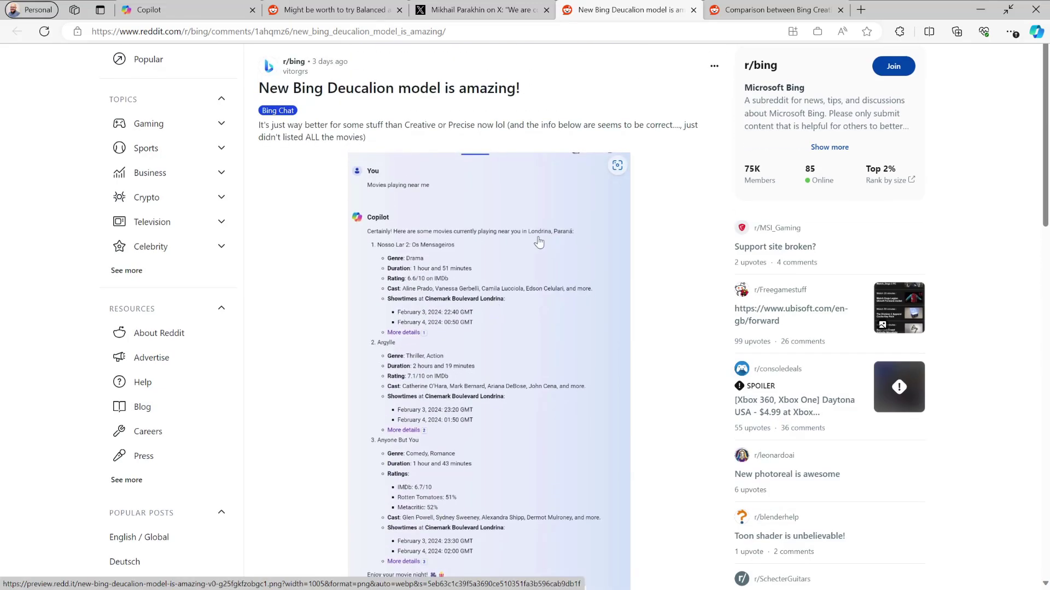
{"action": "left_click", "coordinate": [764, 12]}
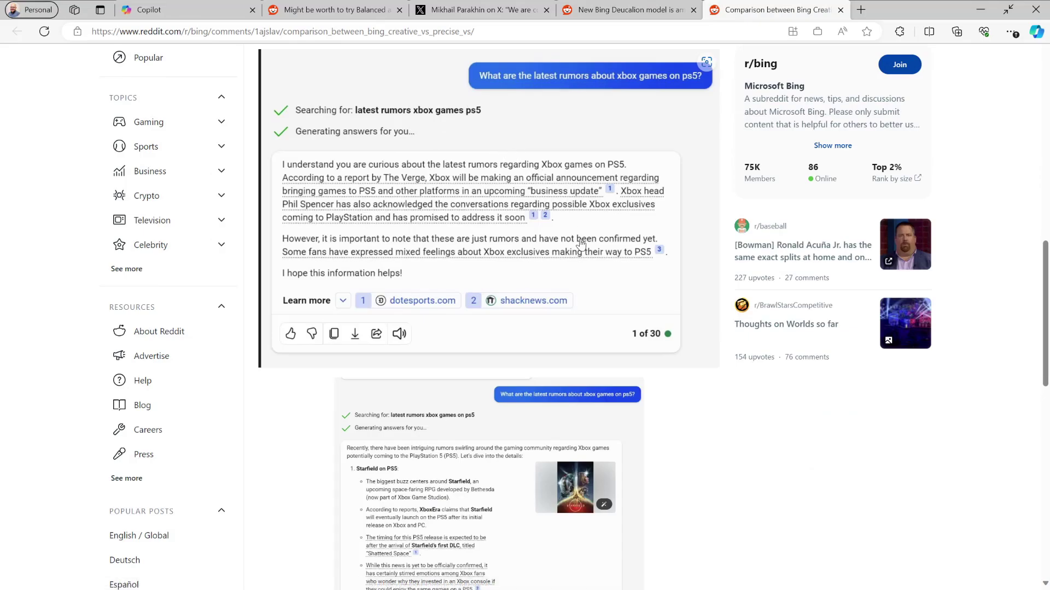
{"action": "scroll", "coordinate": [617, 257], "scroll_direction": "down", "scroll_amount": 6}
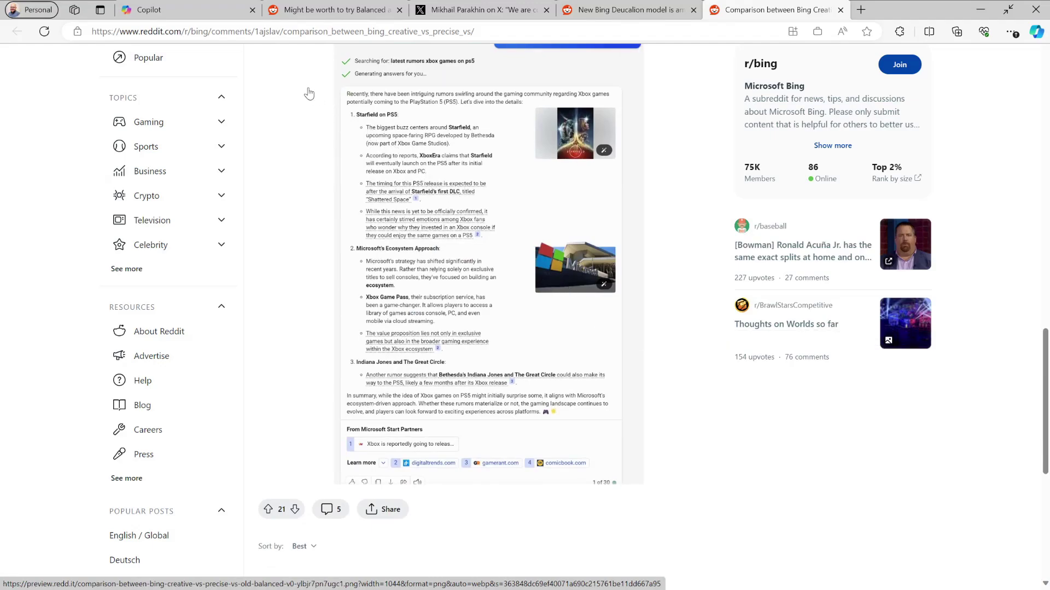
{"action": "left_click", "coordinate": [200, 14]}
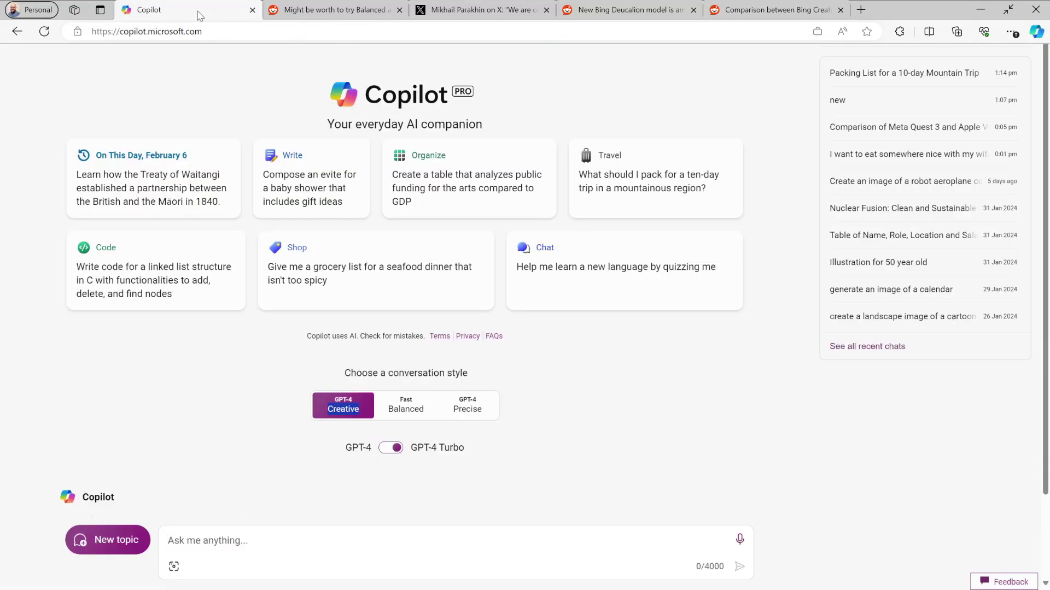
Switch Copilot to the Balanced conversation style and make the browser full screen
{"action": "left_click", "coordinate": [511, 369]}
{"action": "left_click", "coordinate": [414, 413]}
{"action": "key", "text": "F11"}
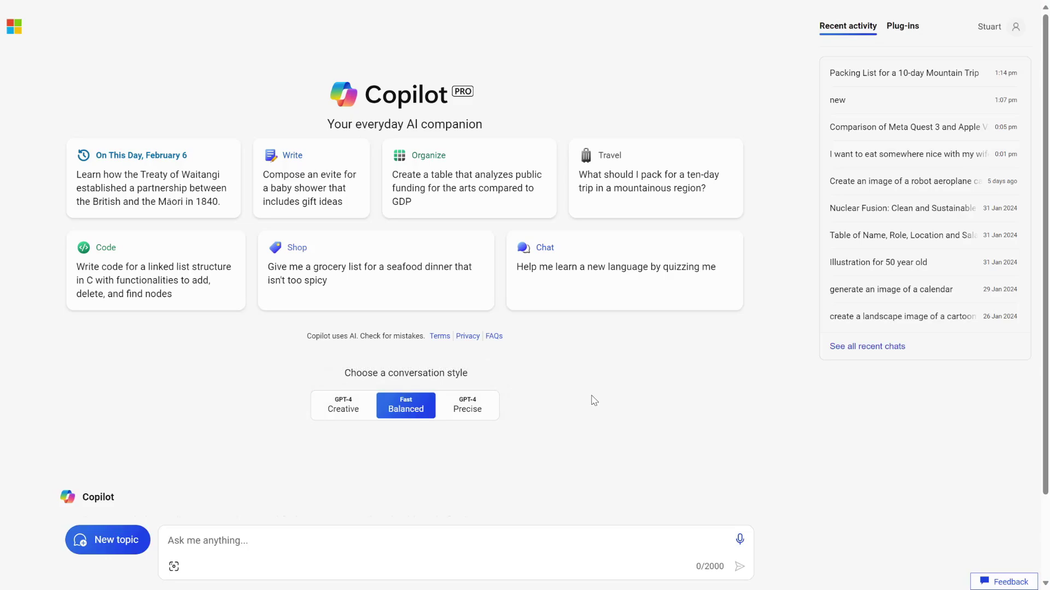
Ask Copilot 'What is driving the recent growth in Microsoft stock price?'
{"action": "left_click", "coordinate": [222, 533]}
{"action": "type", "text": "W"}
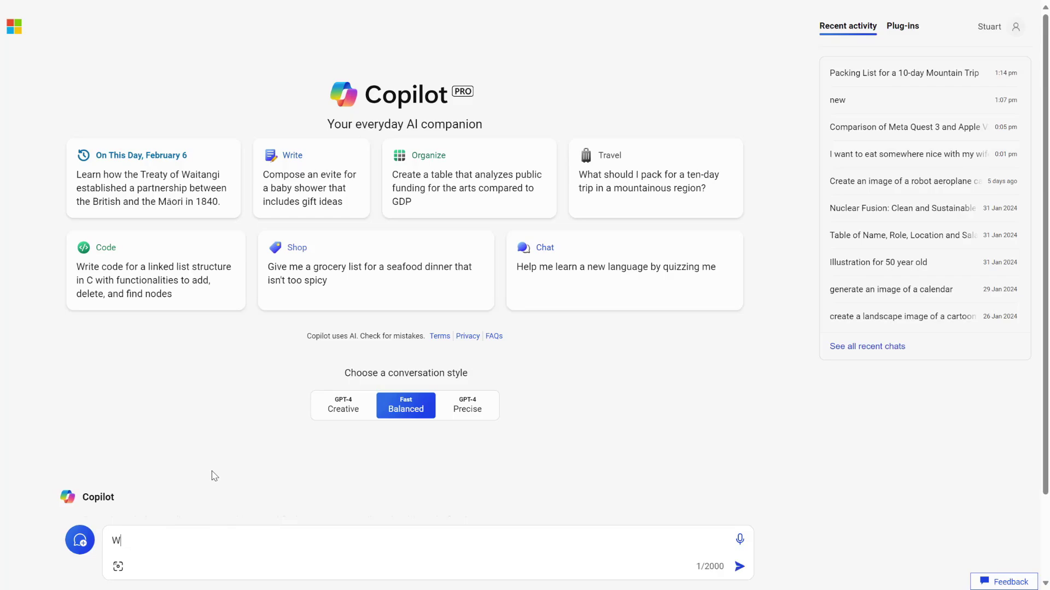
{"action": "type", "text": "hat is driving the recent growth in Microsoft stock pr"}
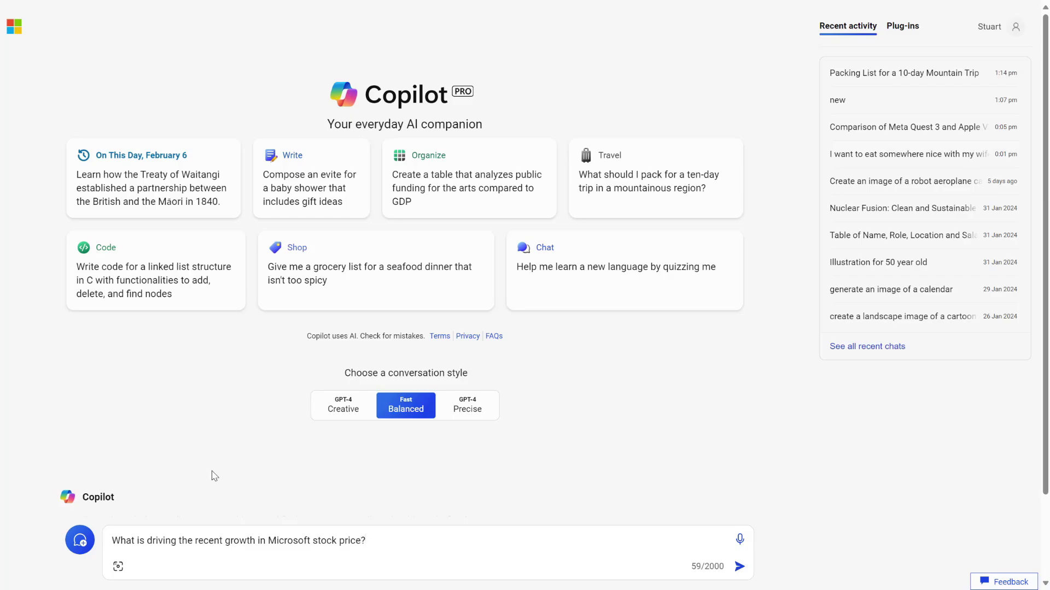
{"action": "type", "text": "ice?"}
{"action": "key", "text": "Return"}
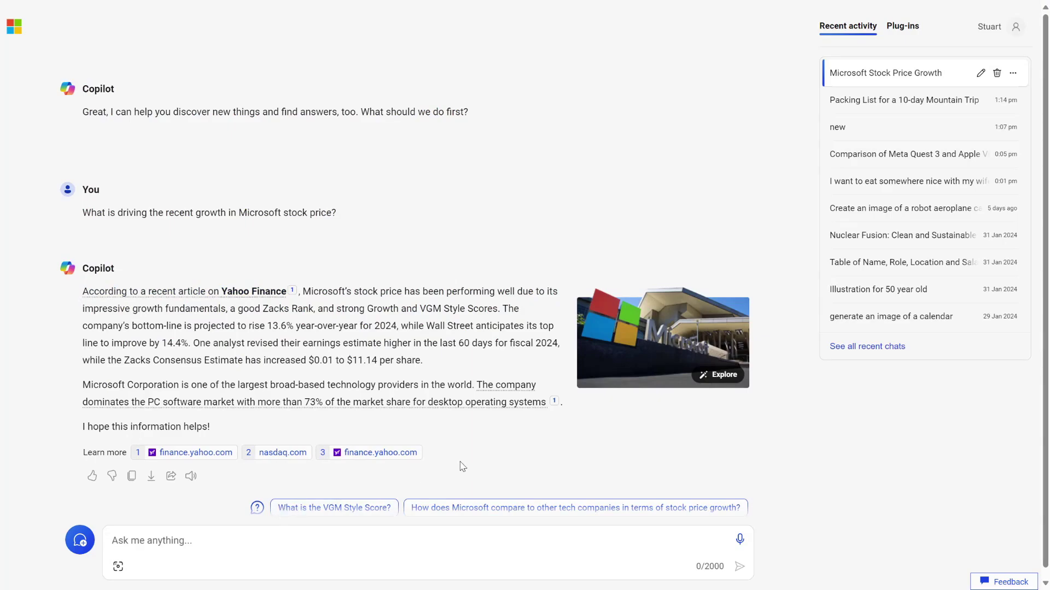
Ask how Microsoft compares with other tech firms, then what its latest quarterly report contained
{"action": "left_click", "coordinate": [466, 499]}
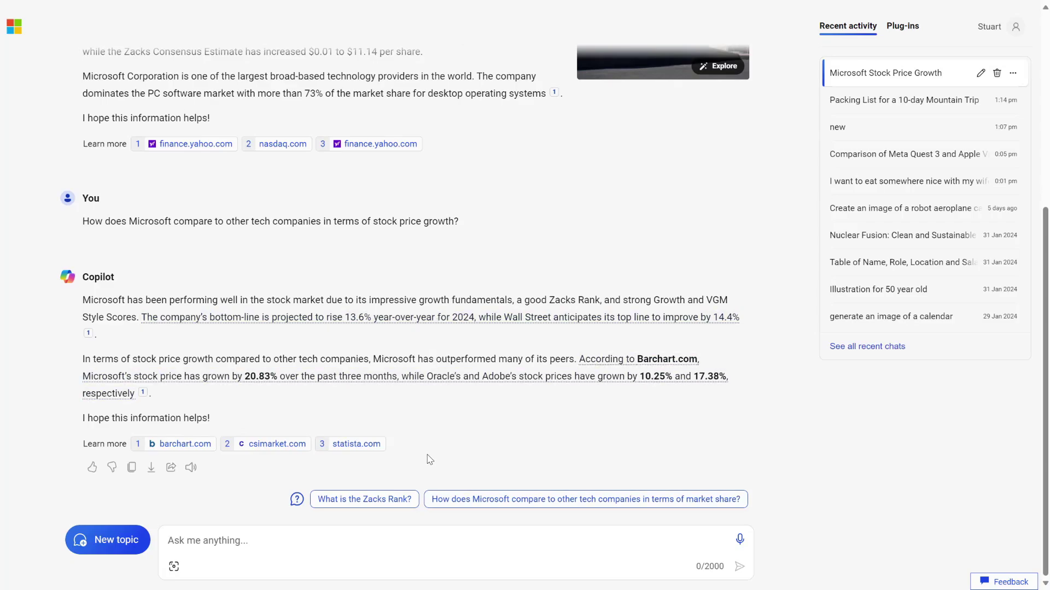
{"action": "left_click", "coordinate": [261, 547]}
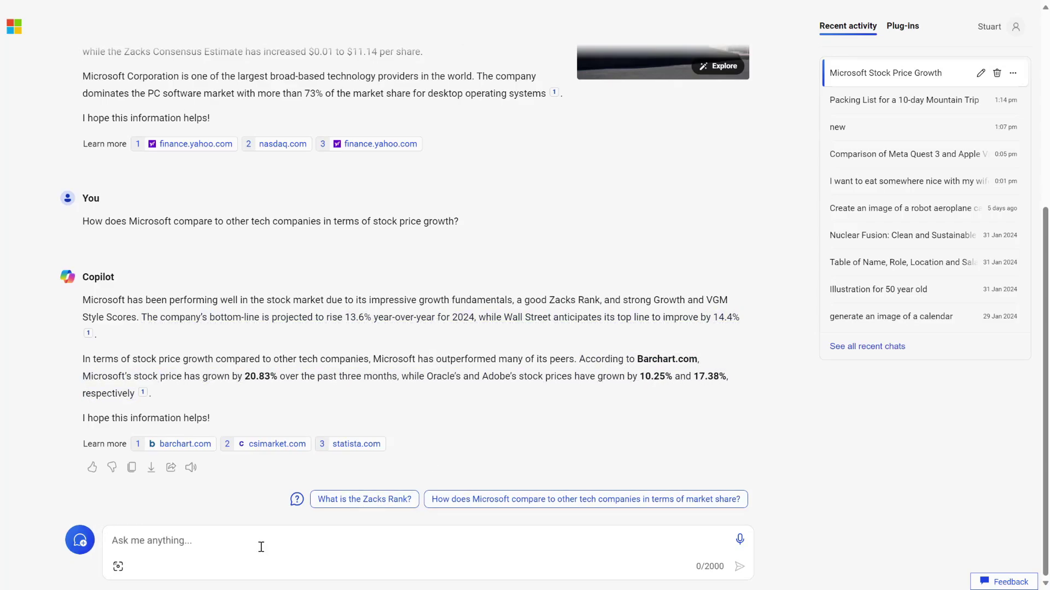
{"action": "type", "text": "What was in Microsoft"}
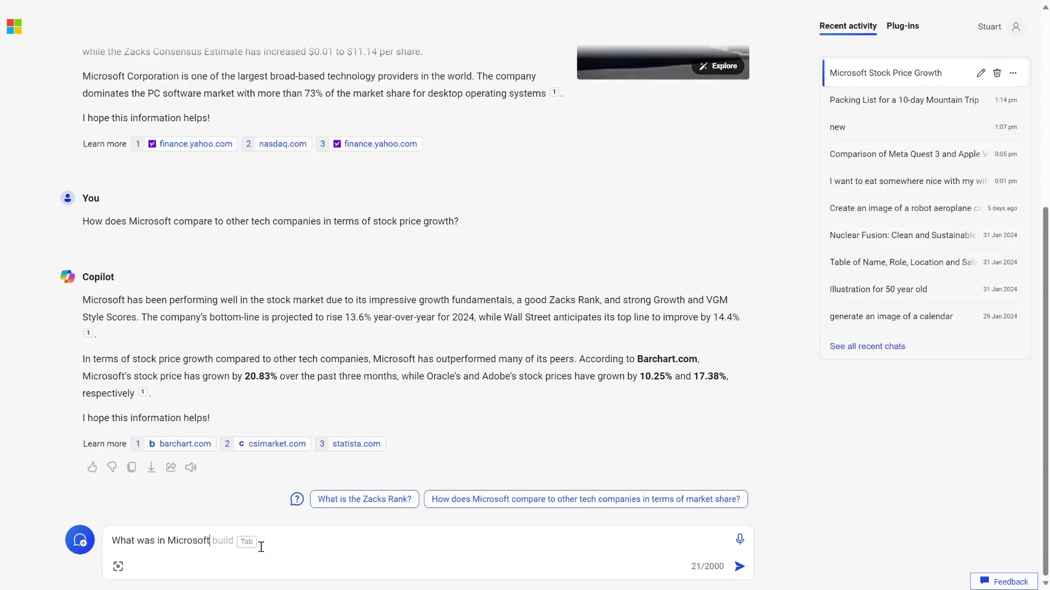
{"action": "type", "text": "'s most rec"}
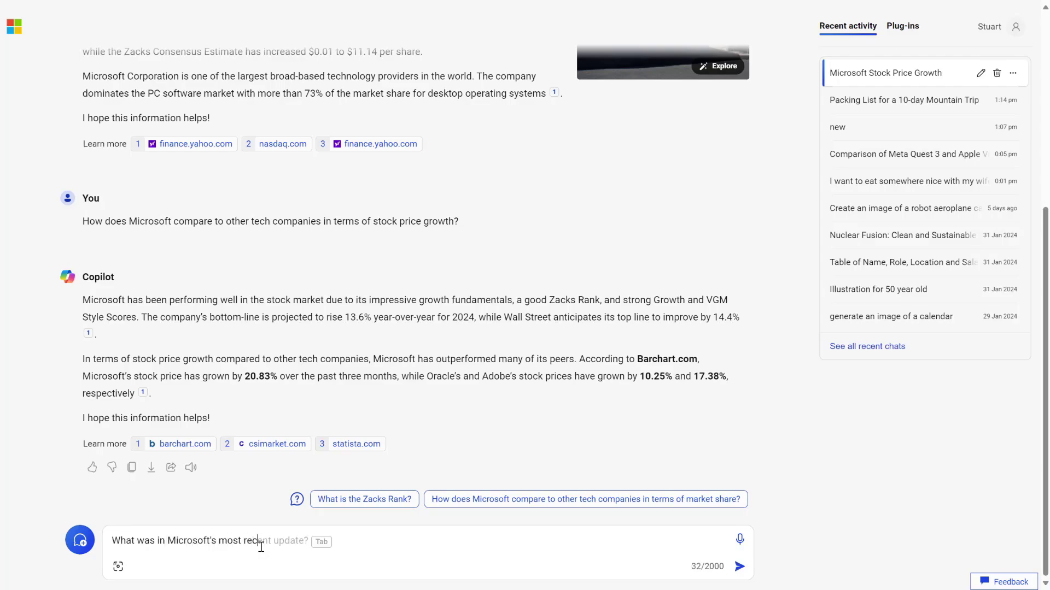
{"action": "type", "text": "ent quarterly report to the market?"}
{"action": "key", "text": "Return"}
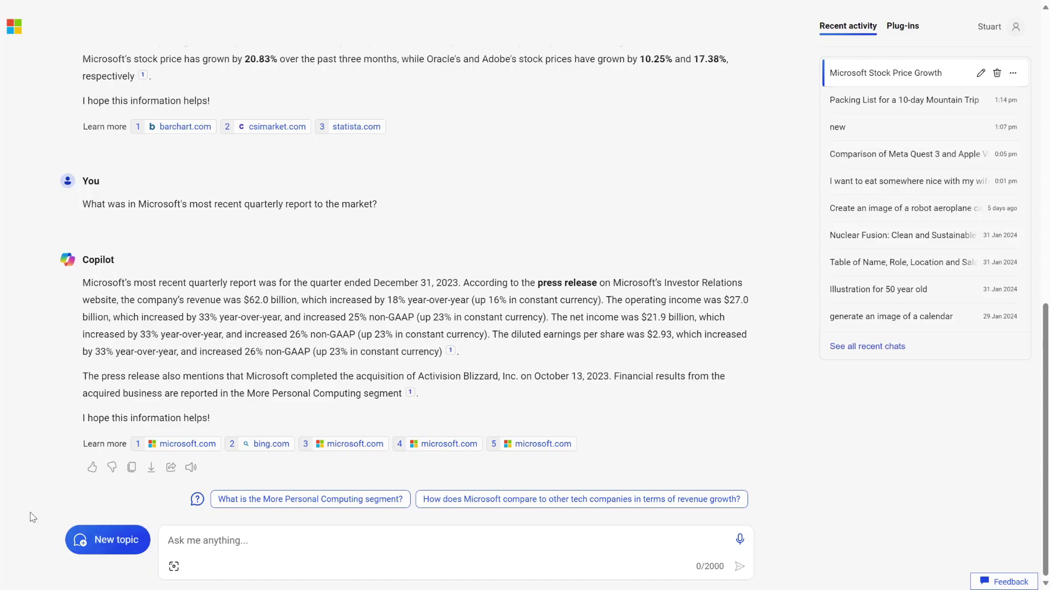
In a new topic, ask Copilot to 'Find great Indian restaurants near me.'
{"action": "left_click", "coordinate": [90, 544]}
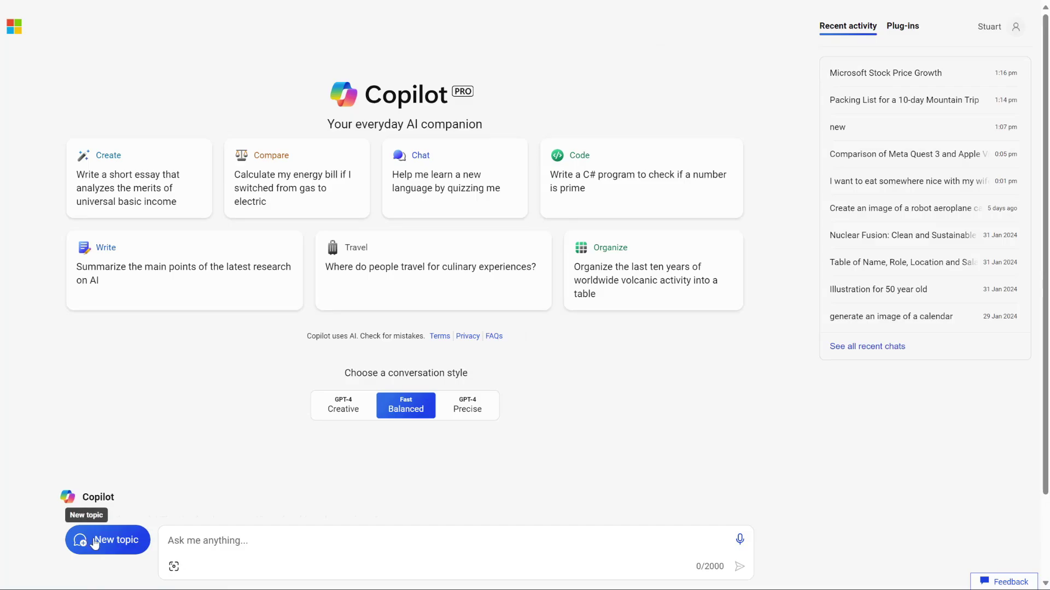
{"action": "type", "text": "F"}
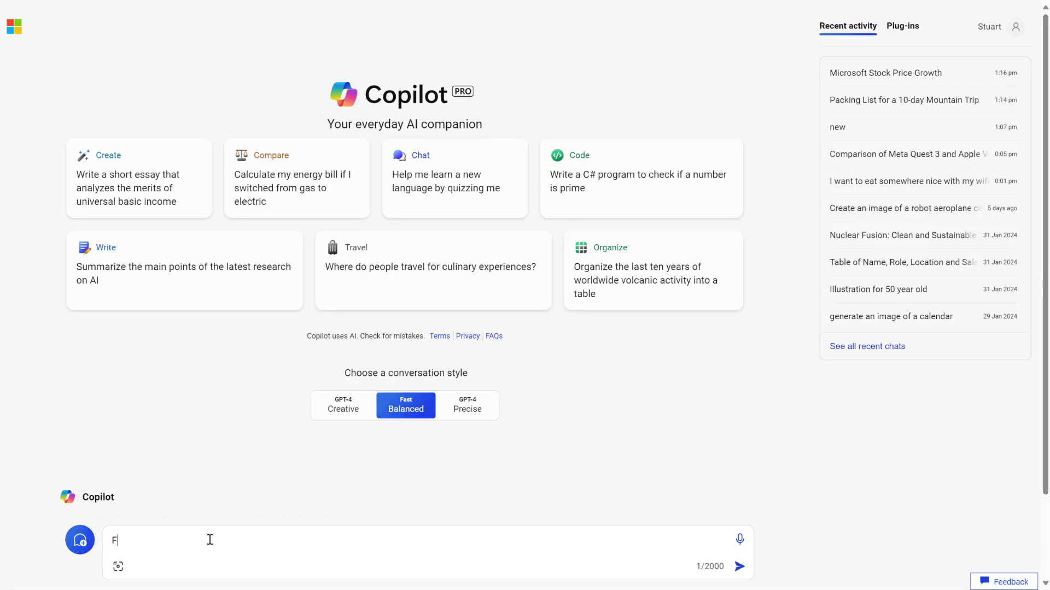
{"action": "type", "text": "ind great l"}
{"action": "type", "text": "ndian restaurants near me."}
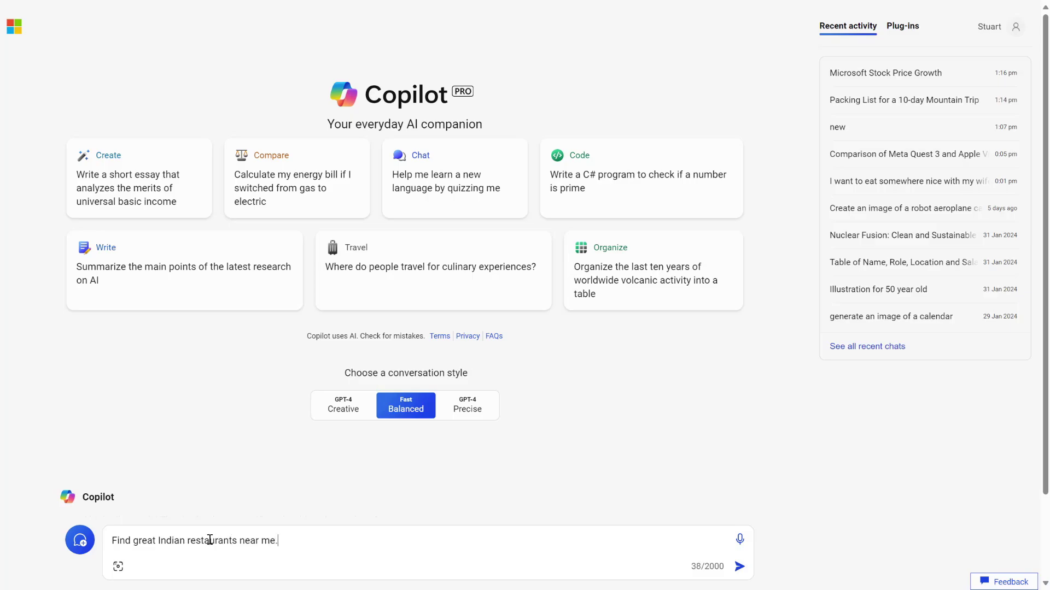
{"action": "key", "text": "Return"}
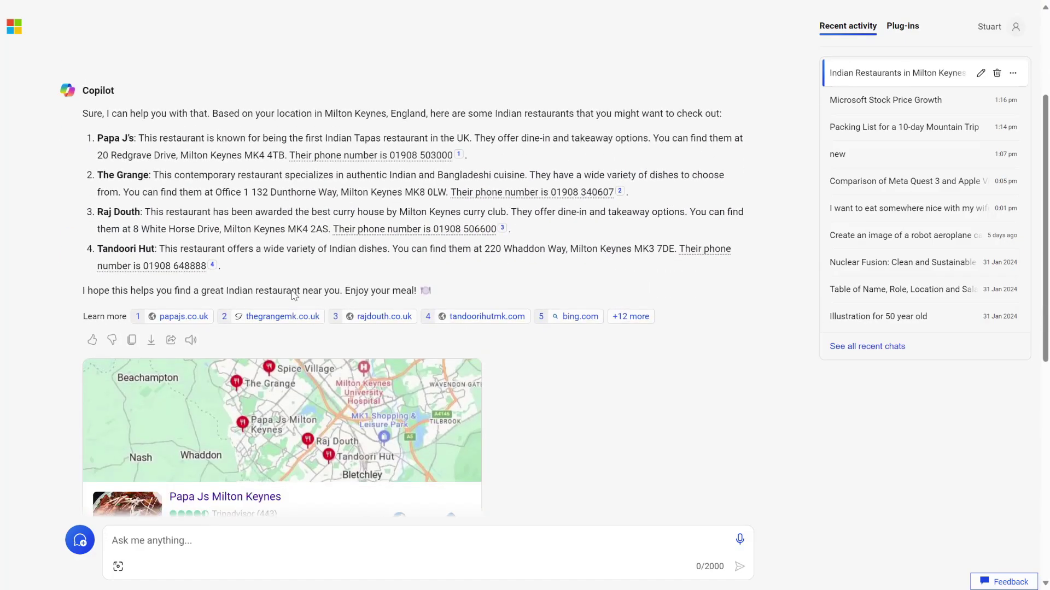
Review the restaurant cards, play the answer with Read aloud, pause it, and start a new topic
{"action": "scroll", "coordinate": [293, 295], "scroll_direction": "down", "scroll_amount": 2}
{"action": "scroll", "coordinate": [328, 339], "scroll_direction": "down", "scroll_amount": 3}
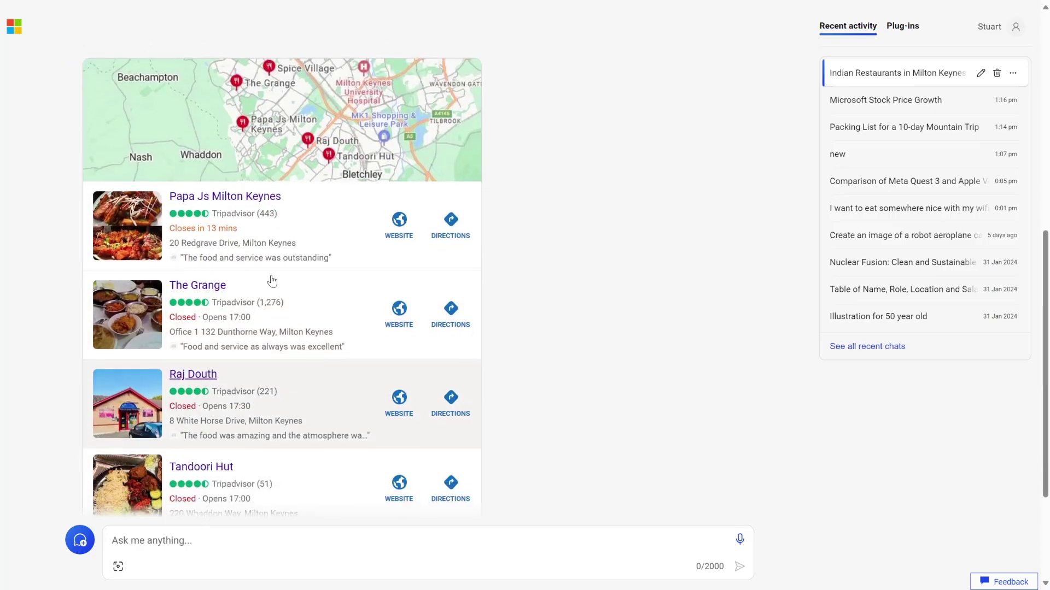
{"action": "scroll", "coordinate": [295, 307], "scroll_direction": "down", "scroll_amount": 3}
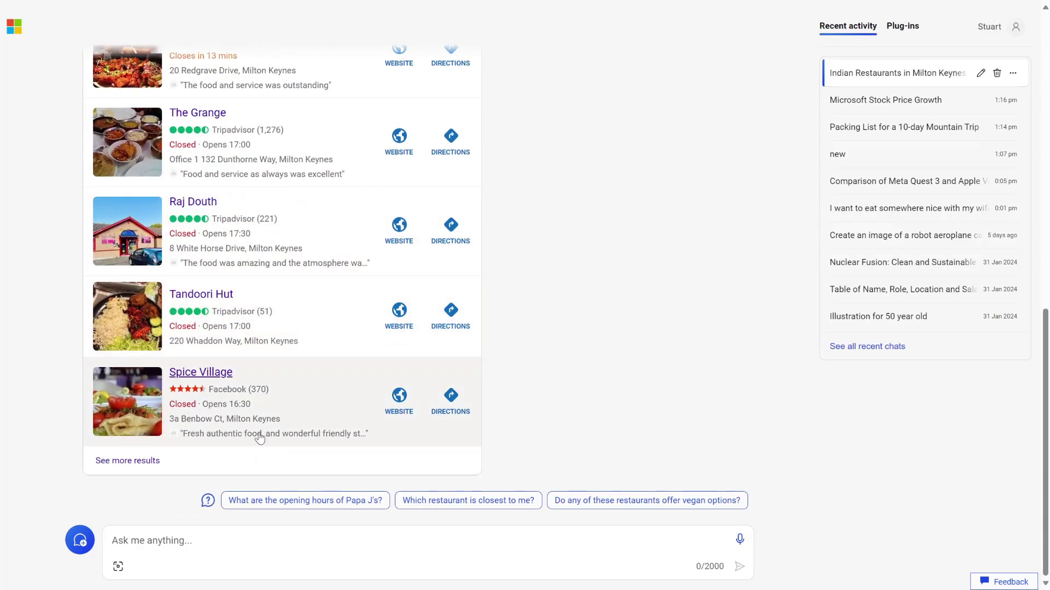
{"action": "scroll", "coordinate": [260, 439], "scroll_direction": "up", "scroll_amount": 10}
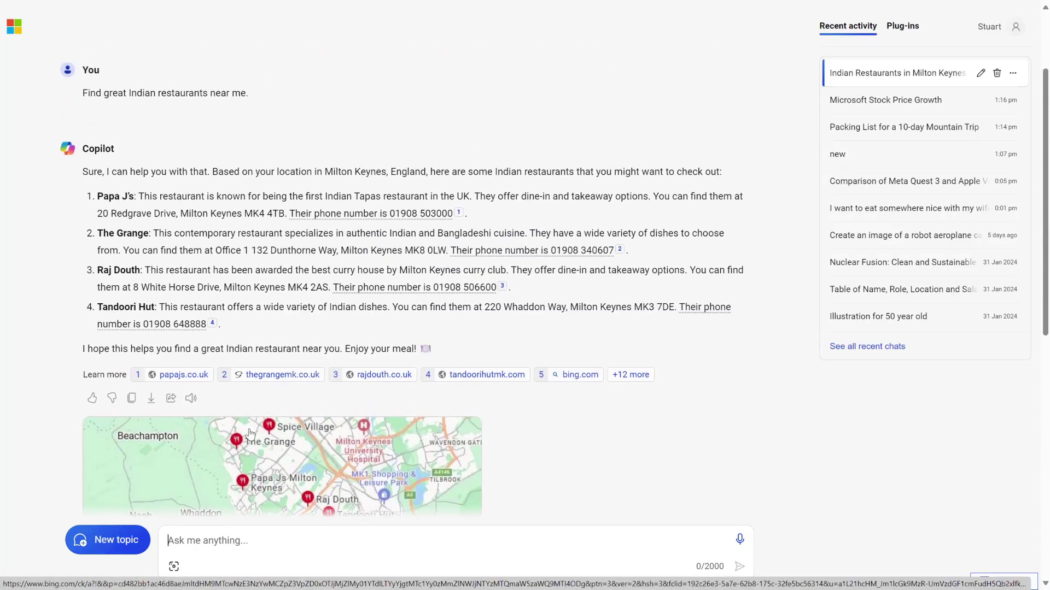
{"action": "left_click", "coordinate": [193, 403]}
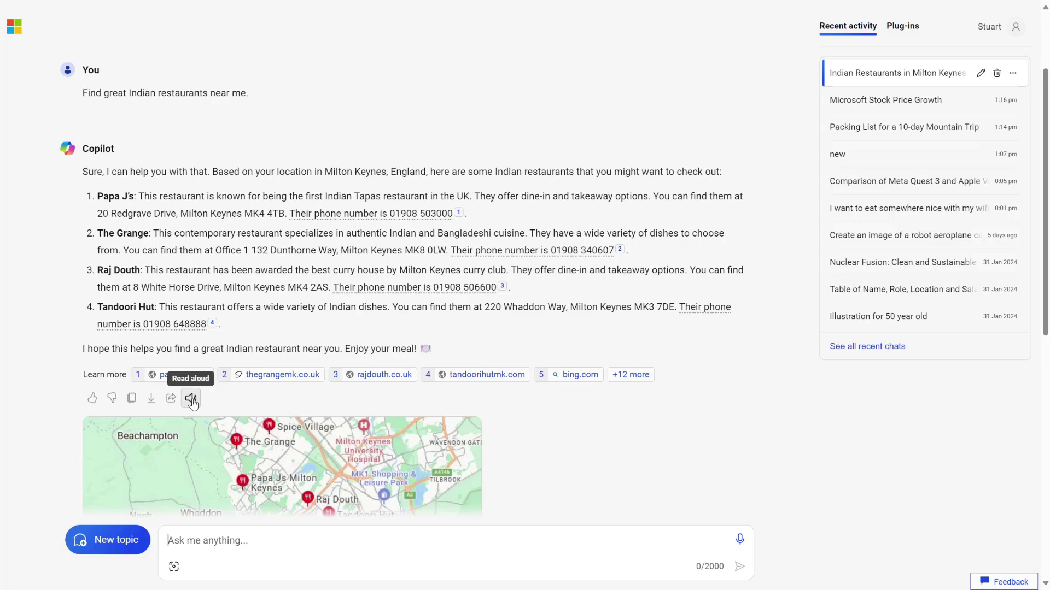
{"action": "left_click", "coordinate": [191, 399]}
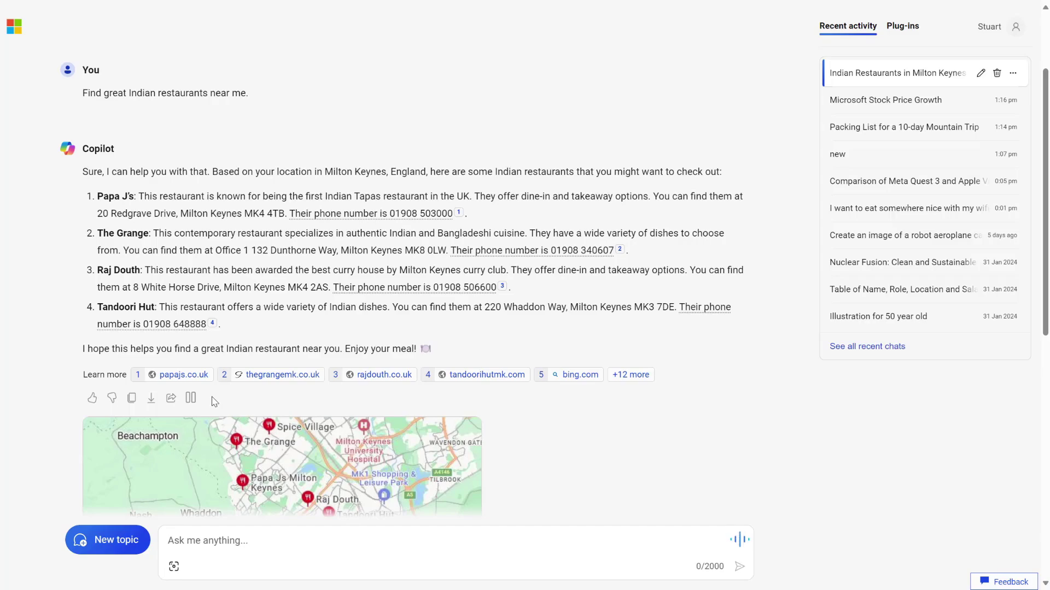
{"action": "left_click", "coordinate": [191, 398]}
{"action": "left_click", "coordinate": [114, 544]}
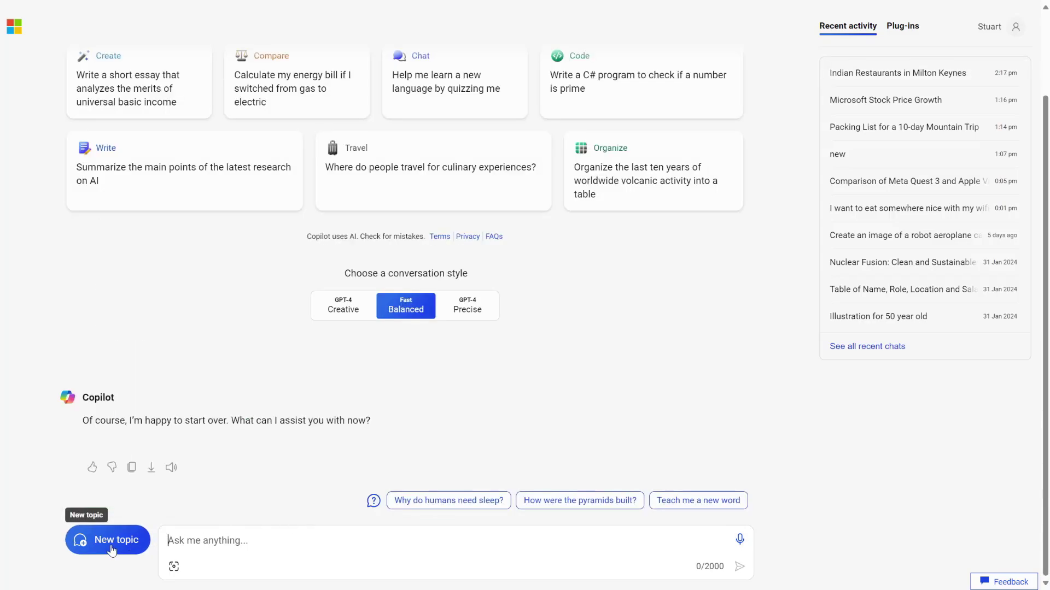